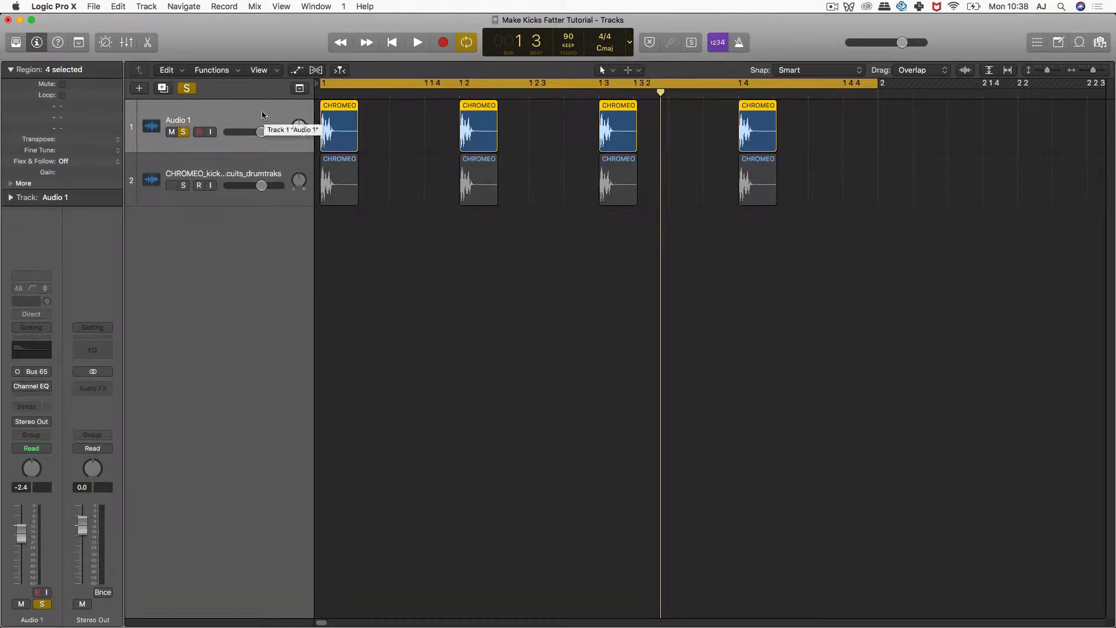
- Open the Channel EQ on the Audio 1 track and lower the 75 Hz low shelf gain to 0.5 dB
left_click(32, 389)
left_click_drag(298, 30, 409, 53)
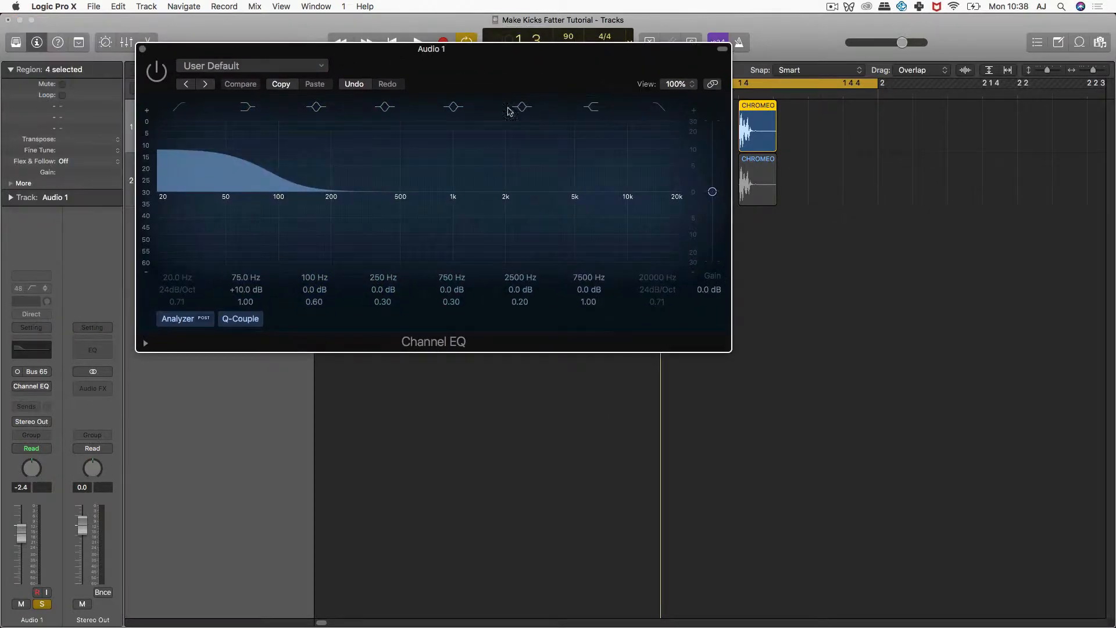
left_click_drag(248, 290, 249, 317)
left_click(157, 70)
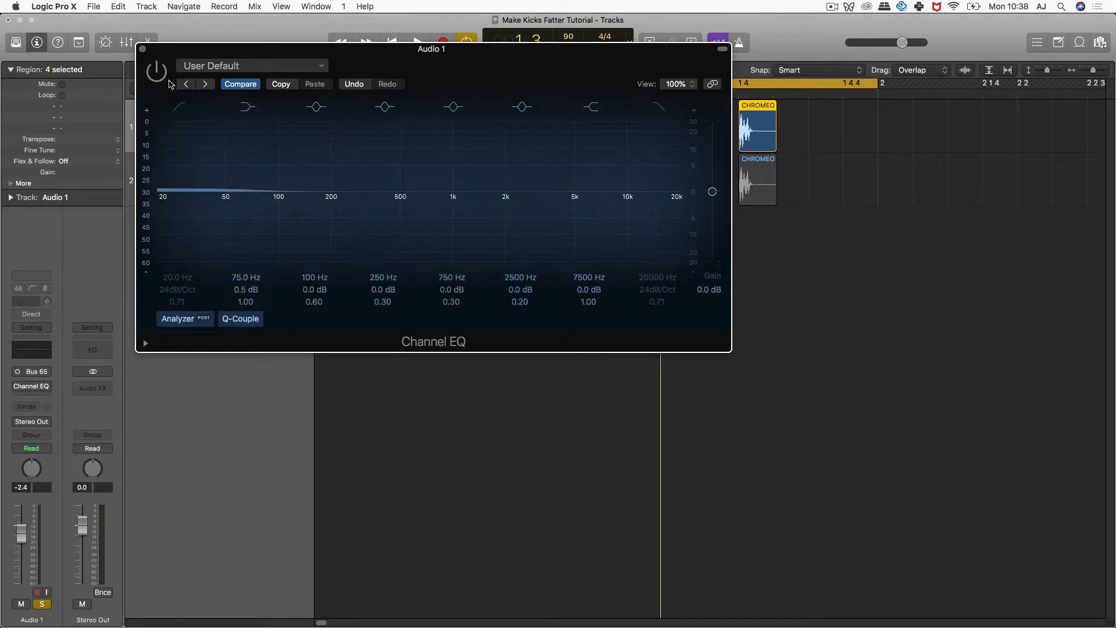
- Raise the 75 Hz low shelf gain to +4.0 dB on Audio 1 and audition the kick loop
left_click_drag(445, 74, 529, 143)
left_click_drag(400, 359, 400, 360)
left_click(400, 359, "alt")
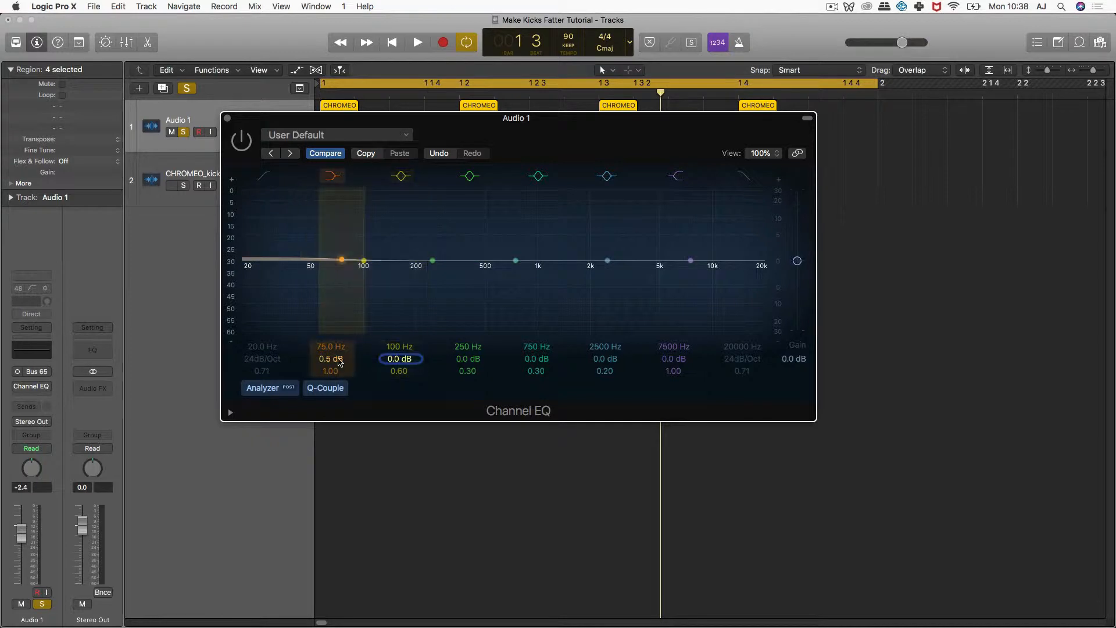
left_click_drag(342, 255, 342, 240)
key("space")
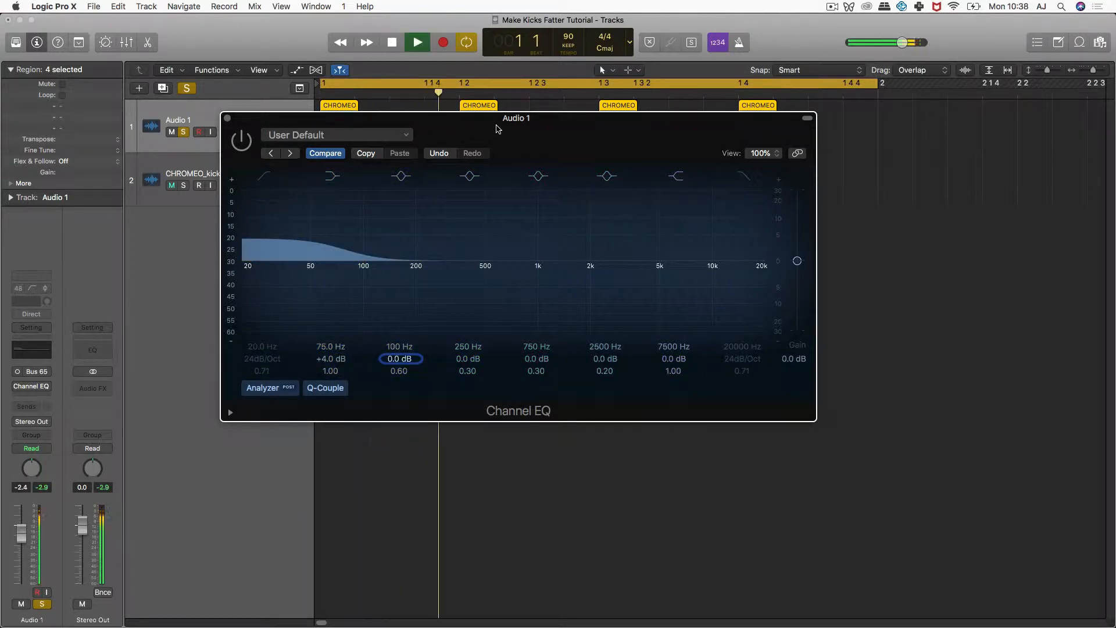
left_click_drag(500, 125, 532, 180)
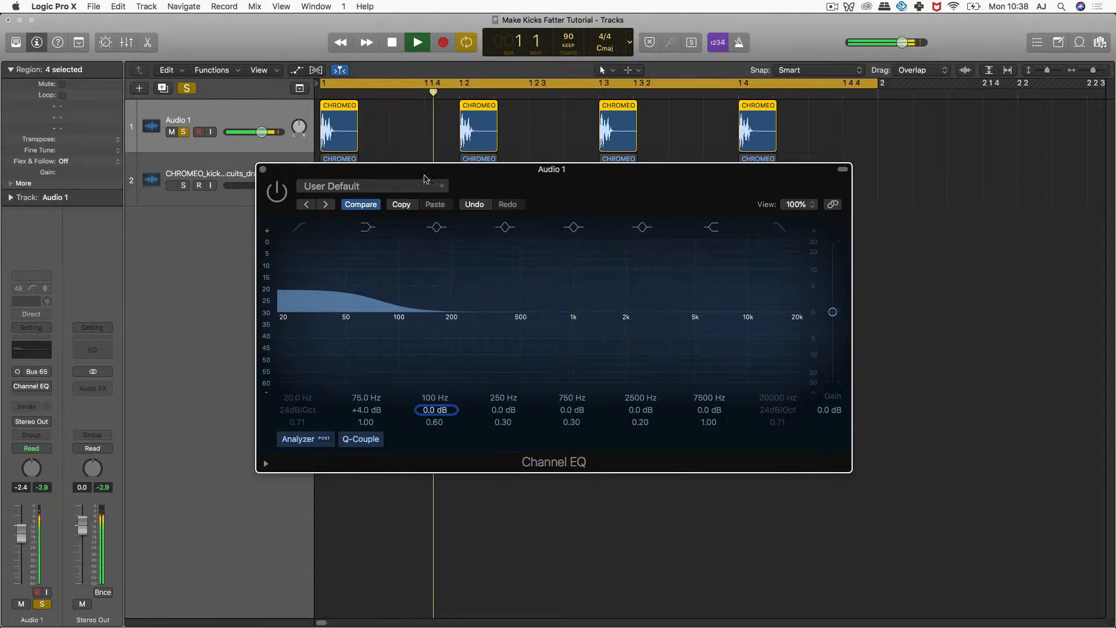
key("space")
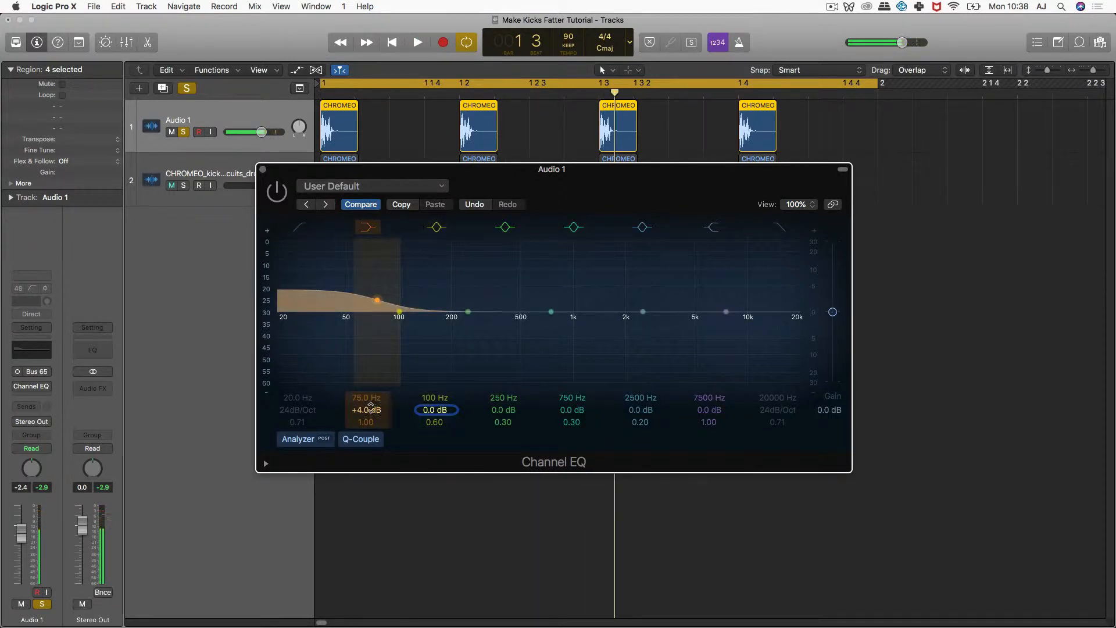
- Boost Audio 1's 75 Hz low shelf to +9.5 dB, audition the loop with the EQ on, and close the plug-in
left_click_drag(365, 410, 366, 405)
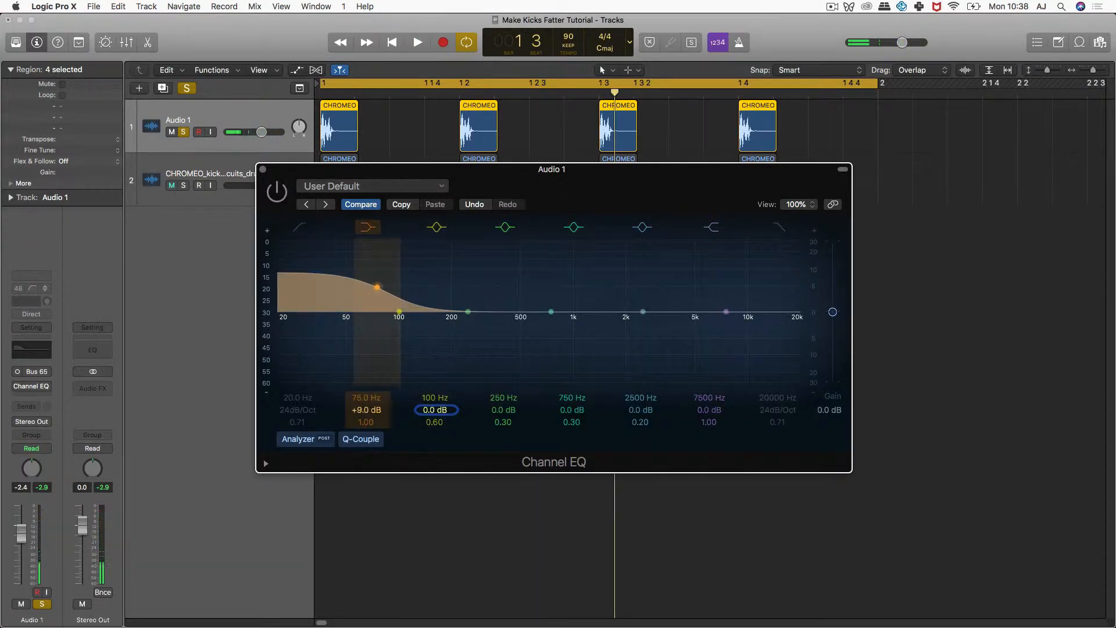
key("space")
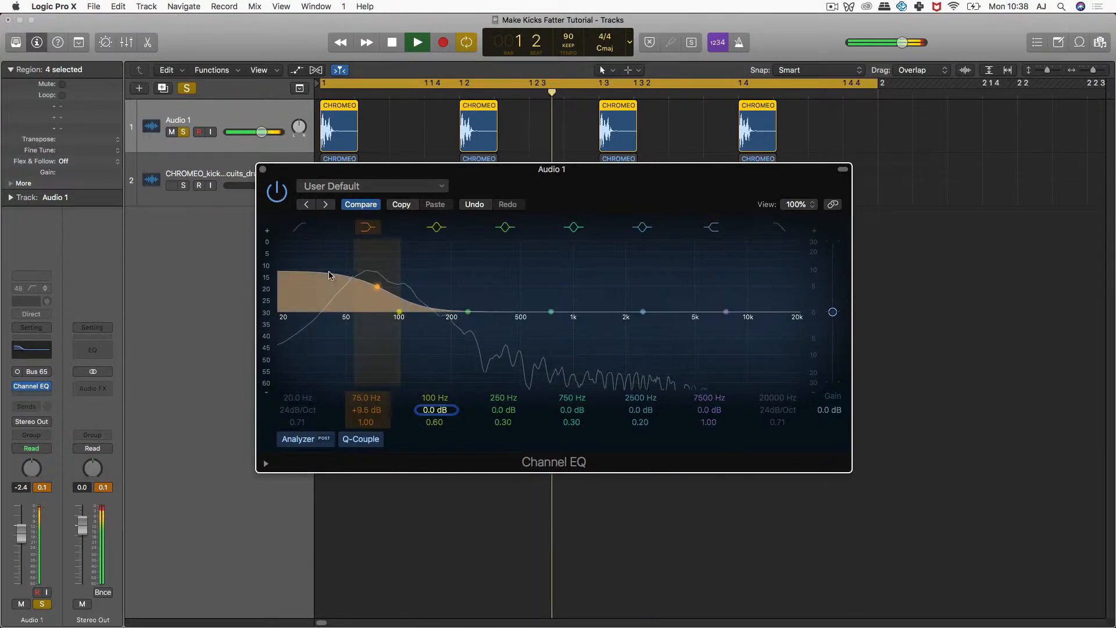
key("space")
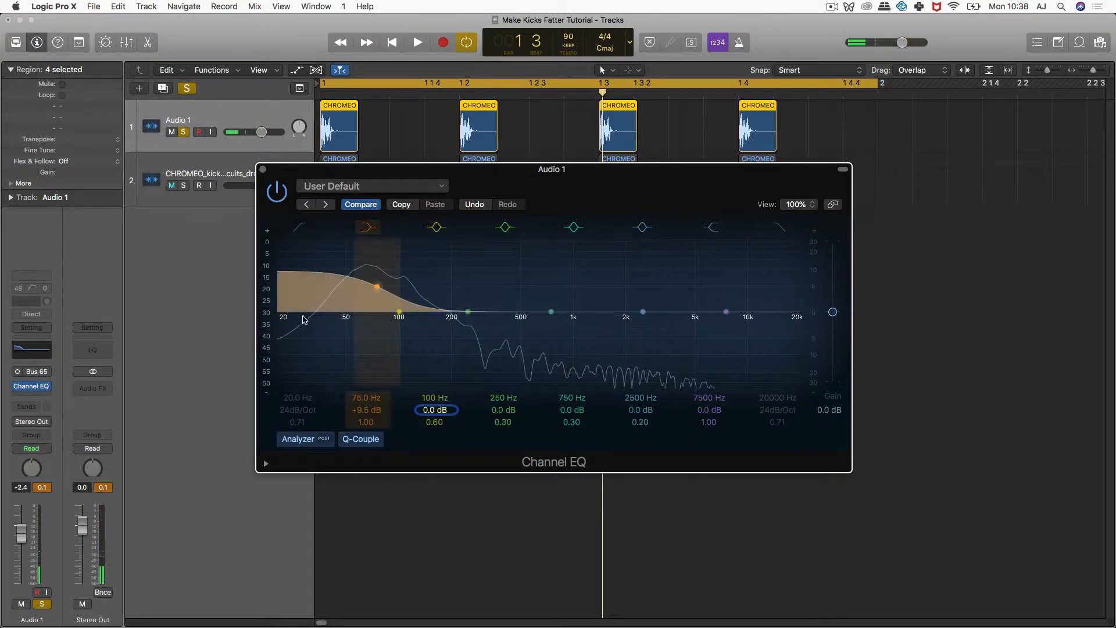
key("space")
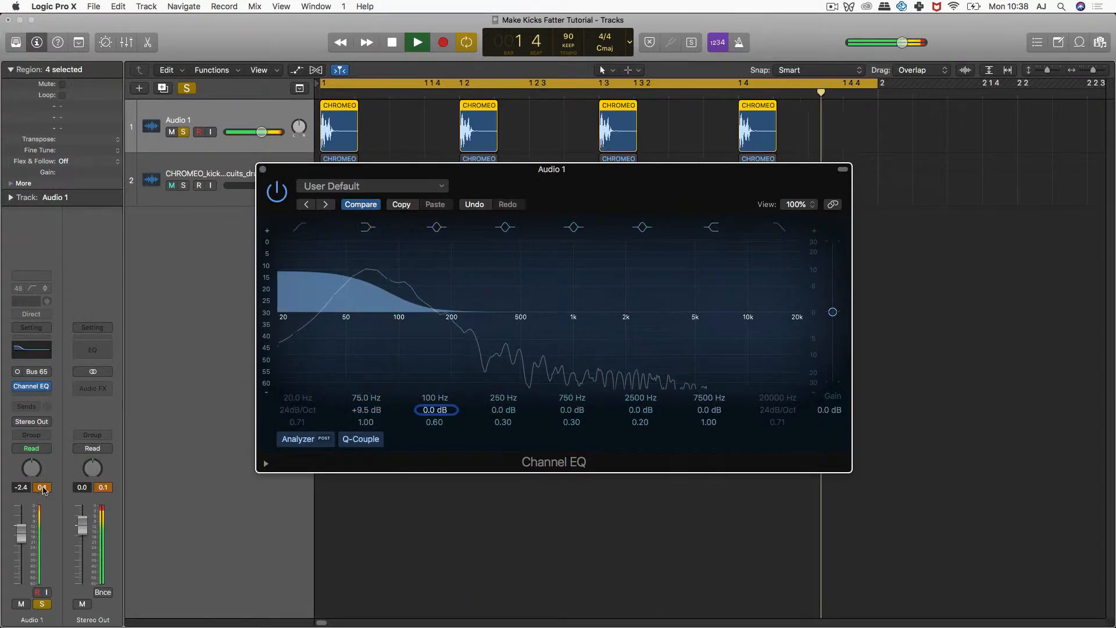
key("space")
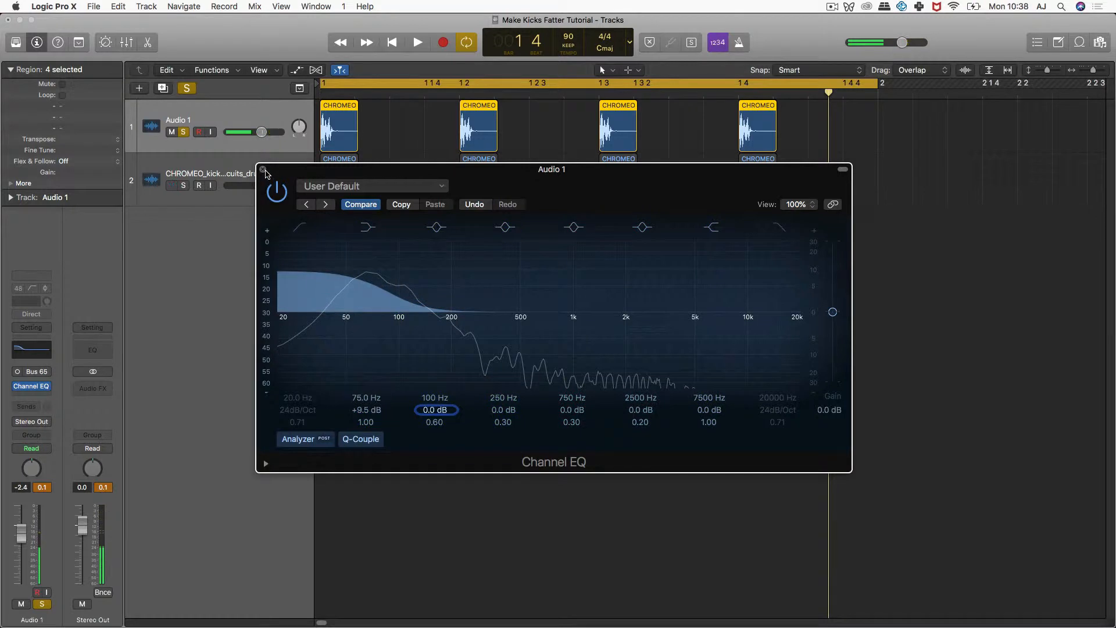
left_click(263, 170)
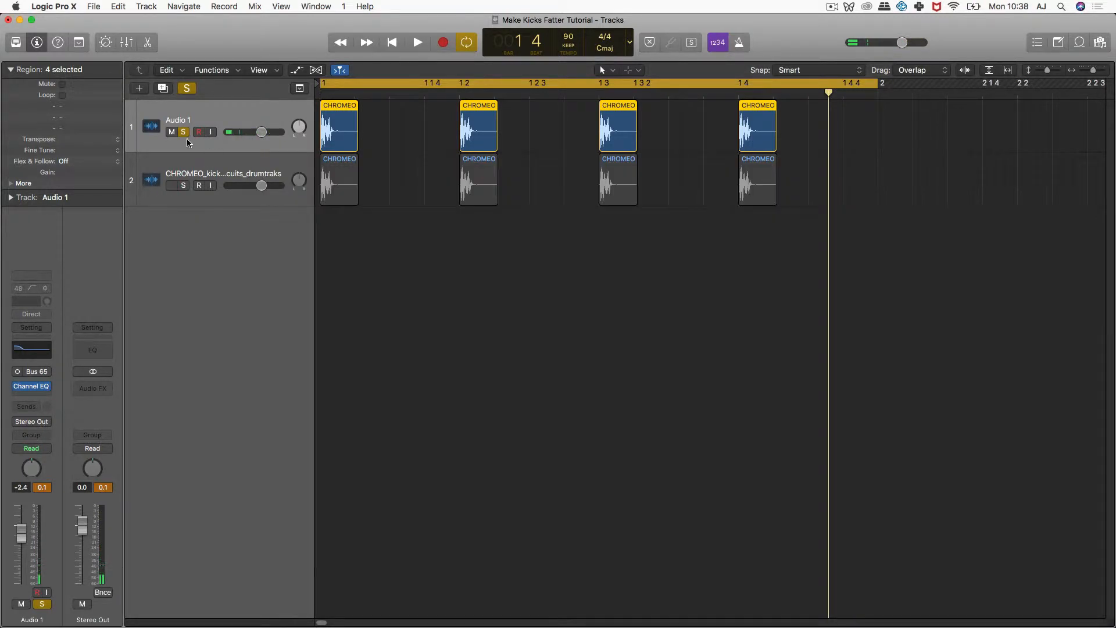
- Turn off Audio 1's solo, leaving it muted, and select the unmuted CHROMEO kick track
left_click(183, 133)
left_click(191, 170)
left_click(194, 180)
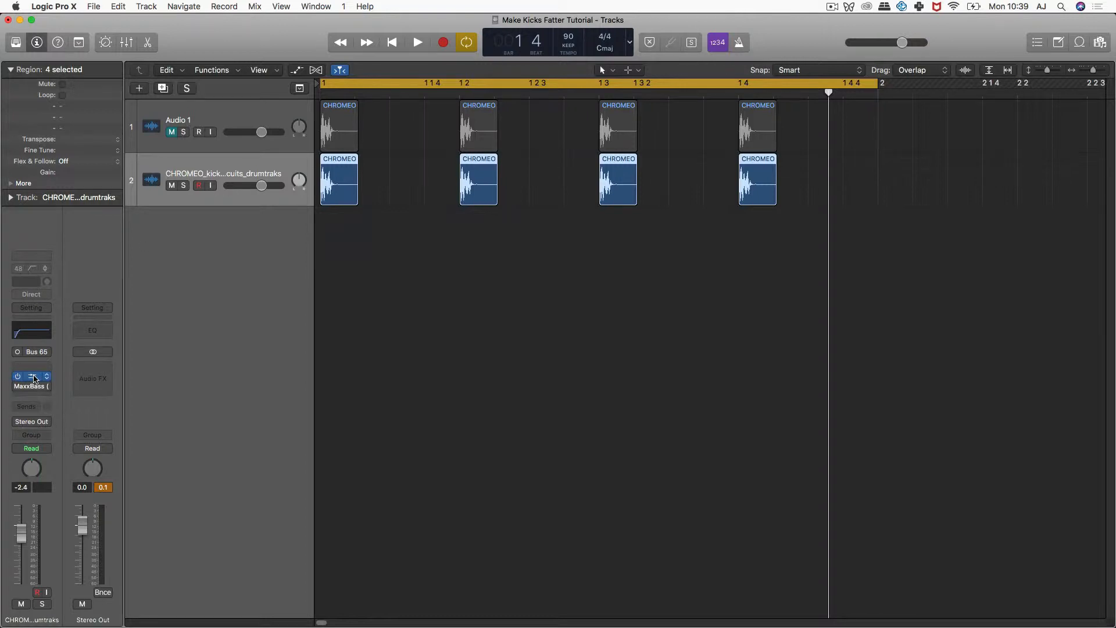
- Open the CHROMEO kick track's Channel EQ and set its low cut frequency to 53 Hz while the loop plays
left_click(34, 378)
left_click_drag(366, 50, 596, 76)
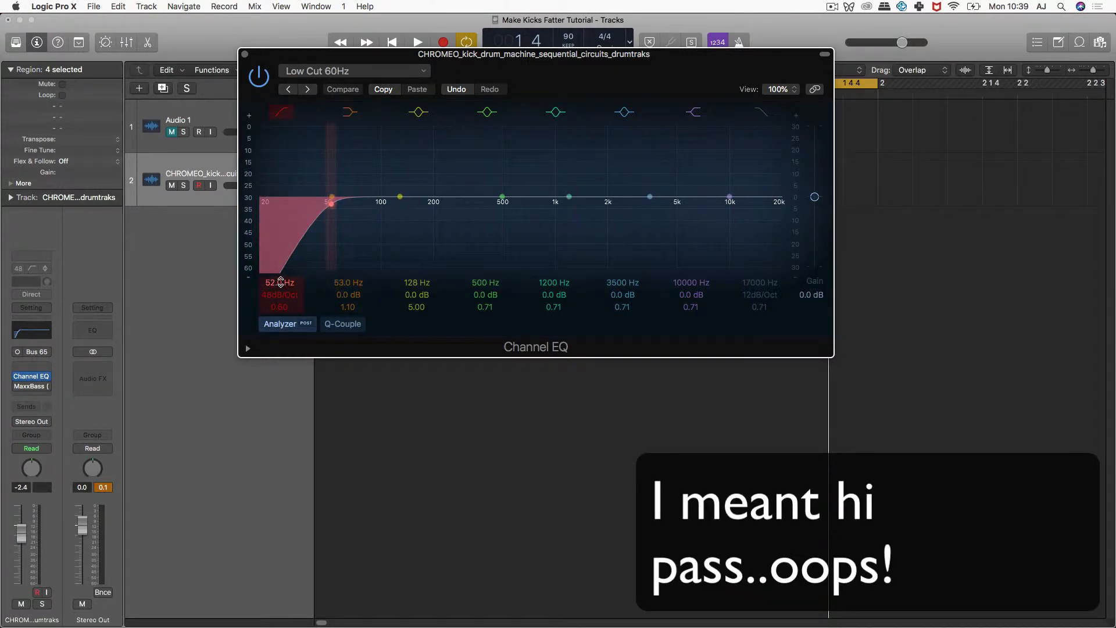
key("space")
mouse_move(280, 283)
left_mouse_down()
mouse_move(280, 238)
mouse_move(280, 262)
left_mouse_up()
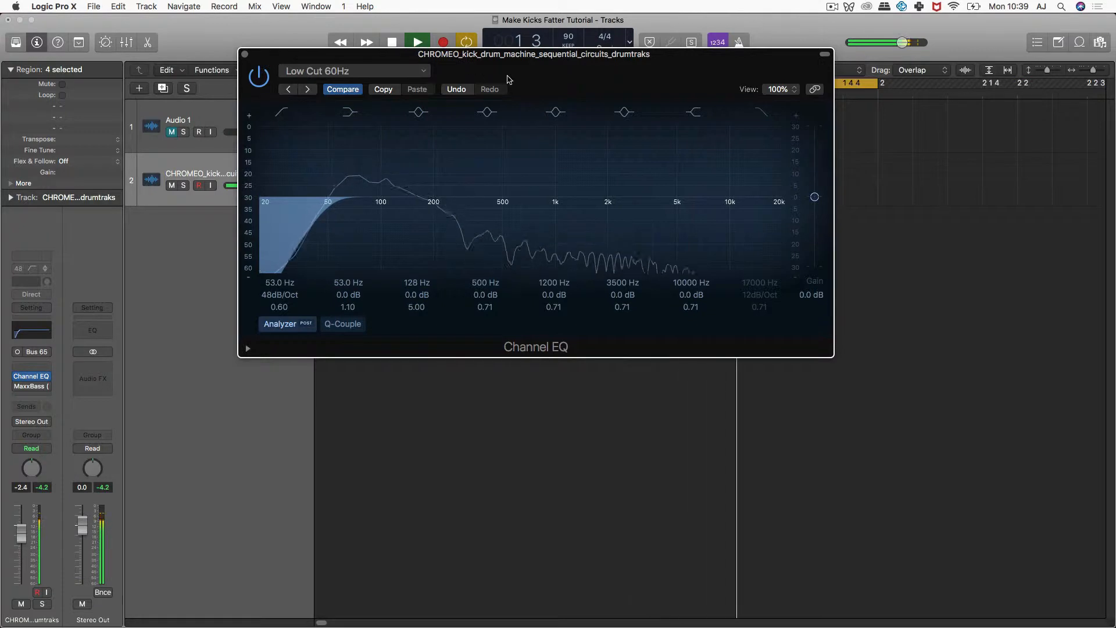
left_click_drag(507, 80, 537, 107)
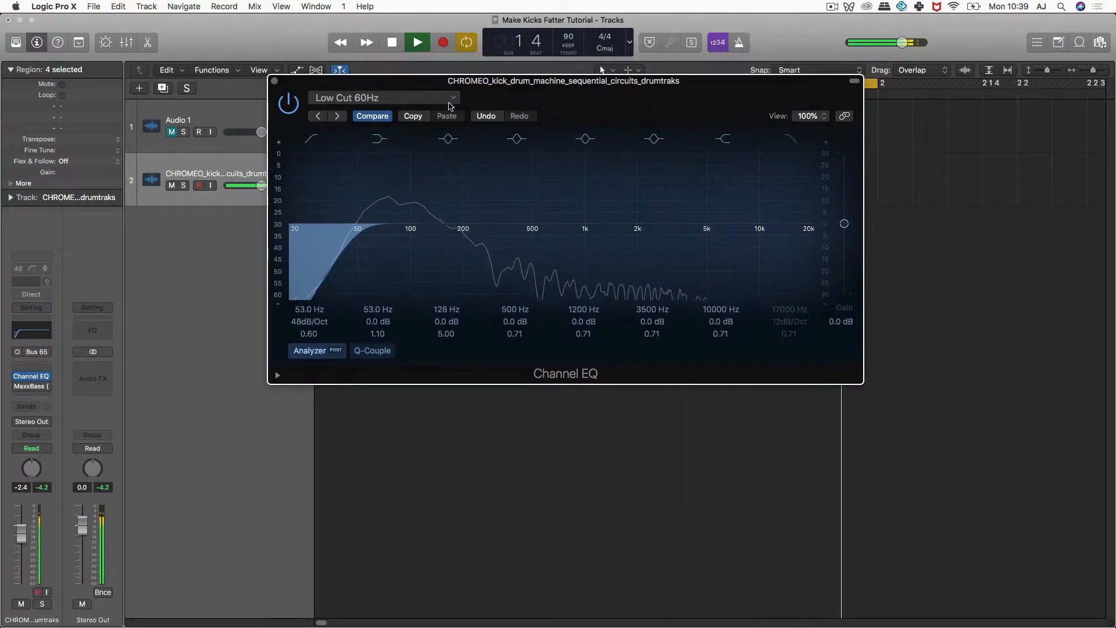
- Compare the kick with the low cut EQ bypassed and active, and stop playback
left_click(292, 110)
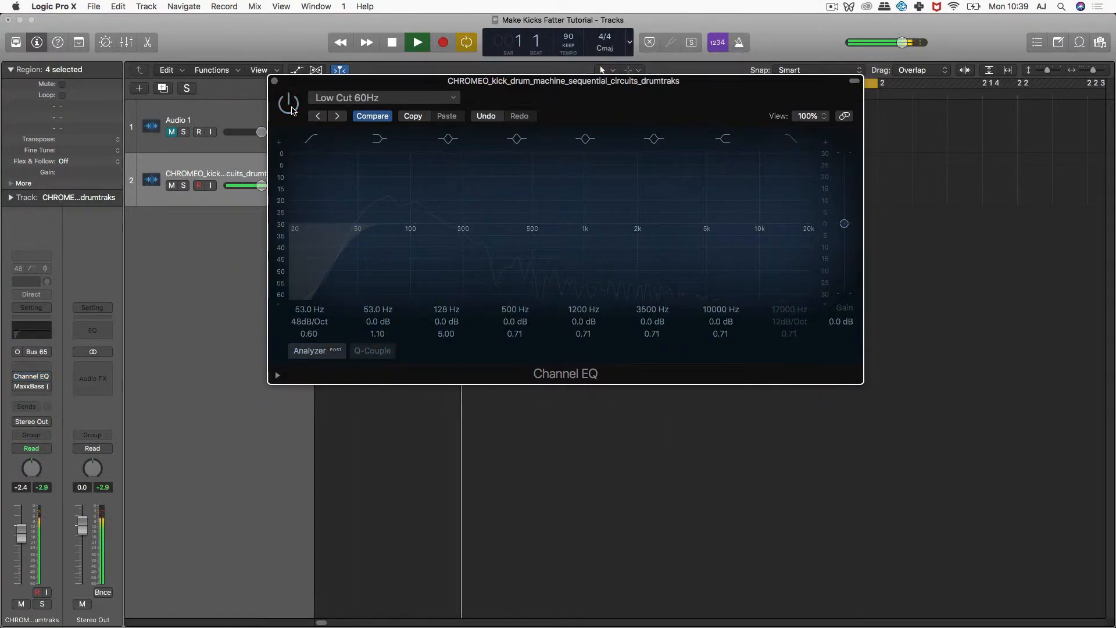
left_click(292, 110)
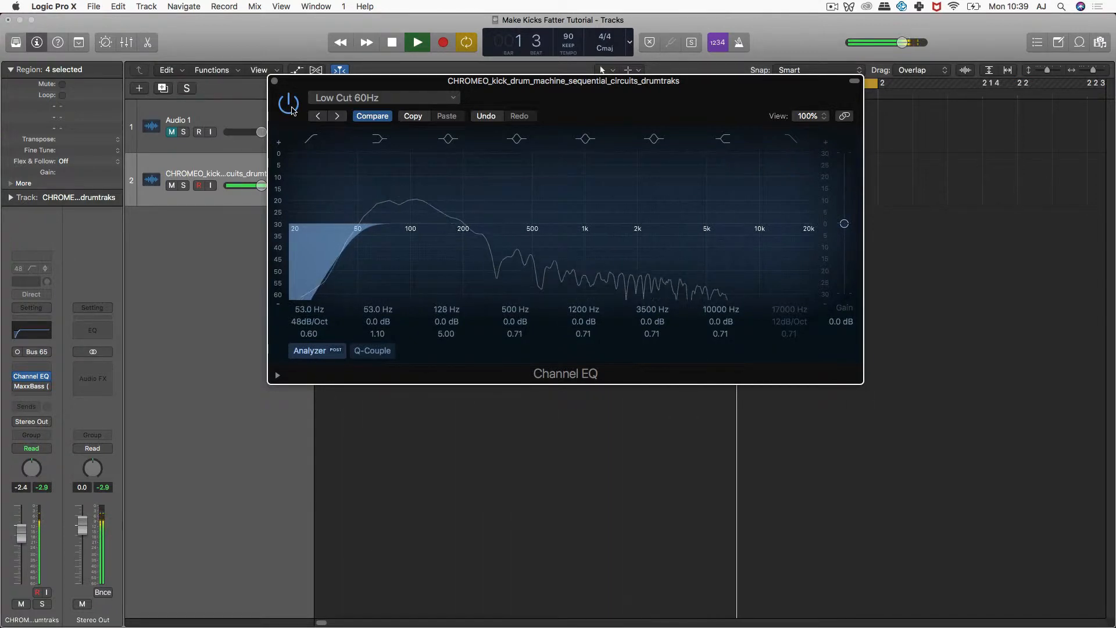
left_click(292, 110)
left_click(292, 110)
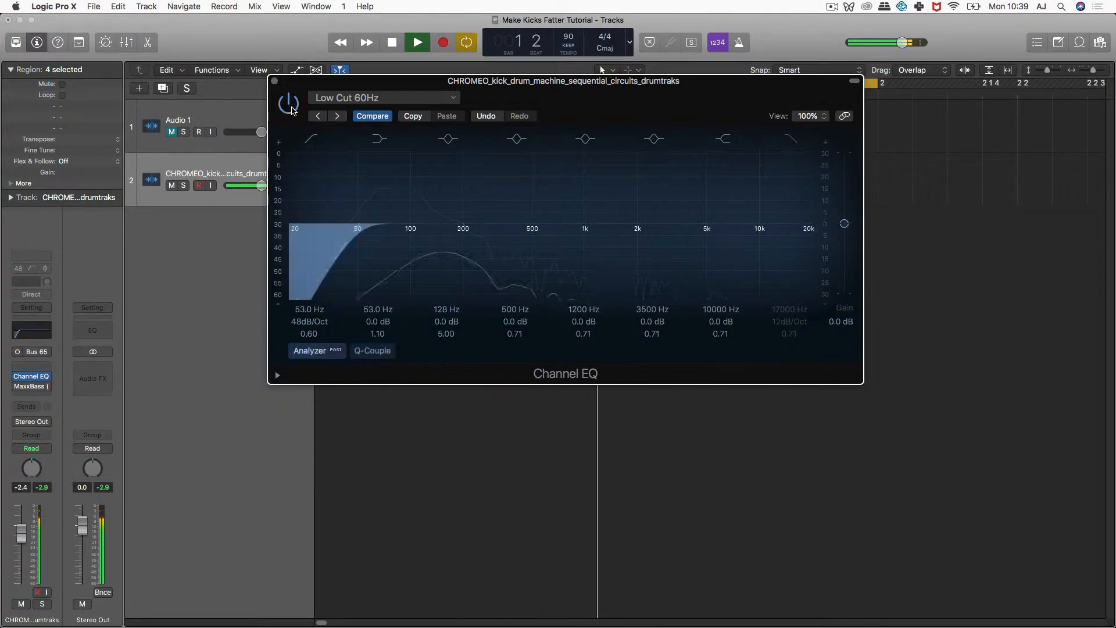
key("space")
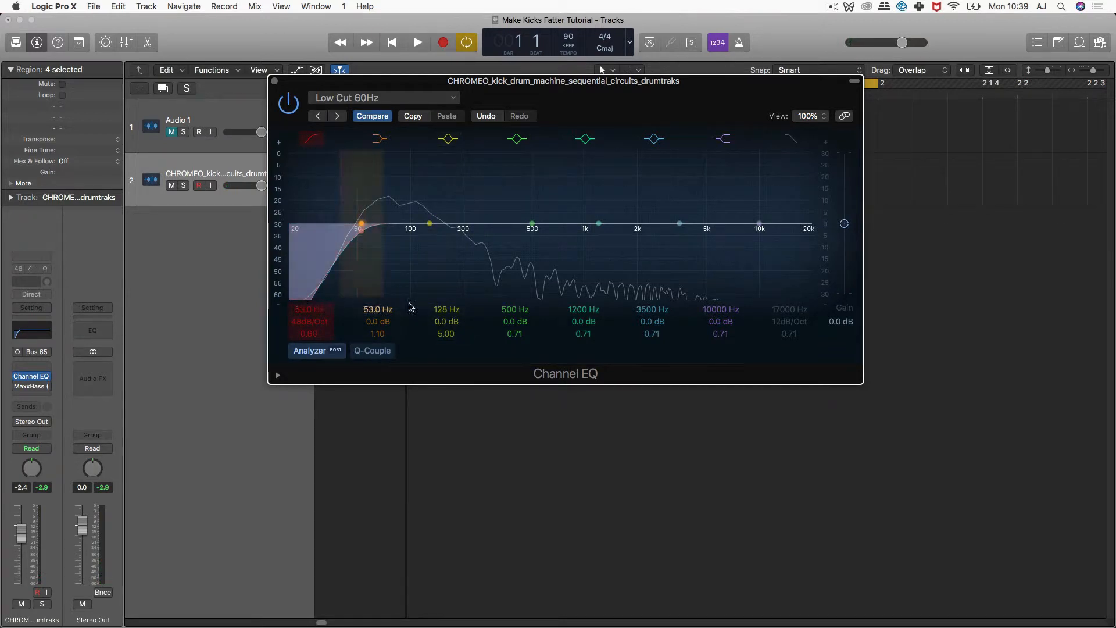
- Set the third EQ band to 53 Hz, +7.0 dB and Q 7.00, and compare the playing loop with the EQ bypassed and active
left_click_drag(447, 308, 440, 337)
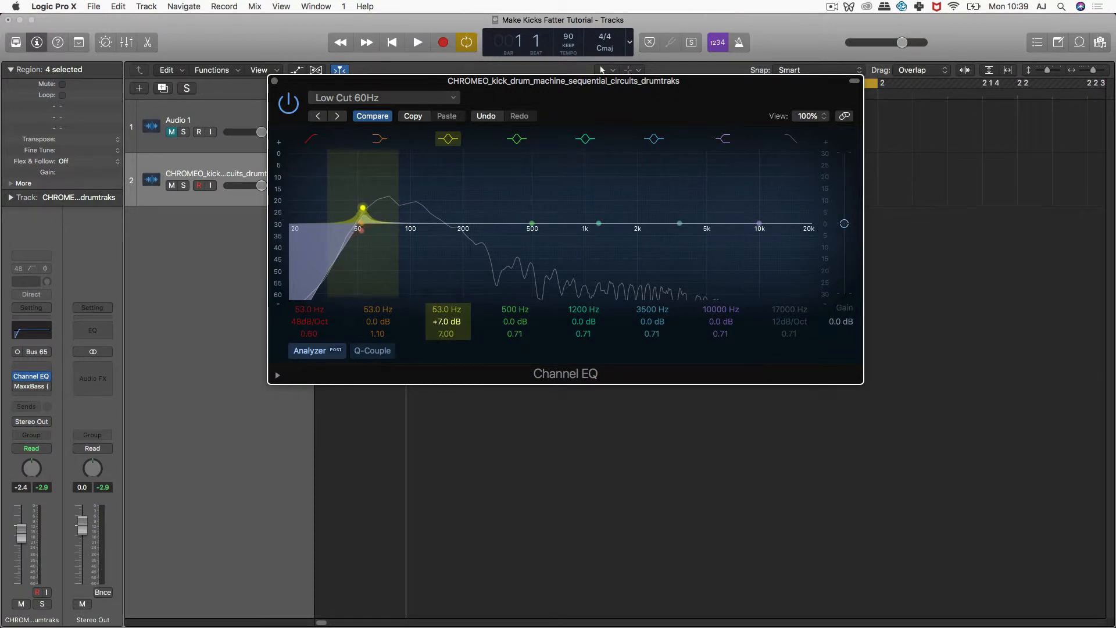
key("space")
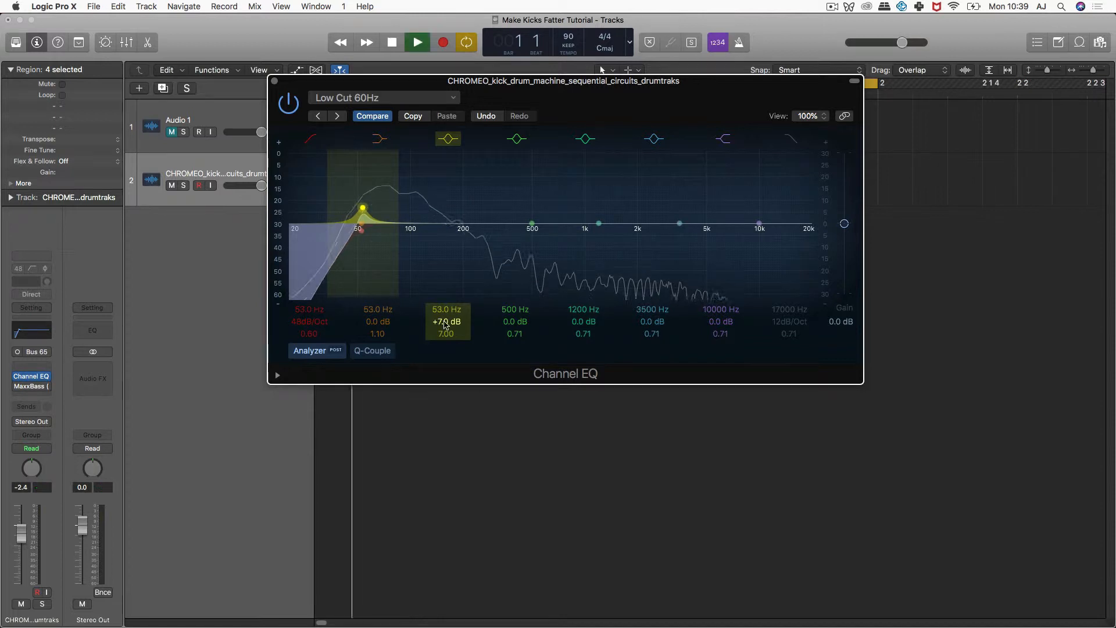
left_click(291, 105)
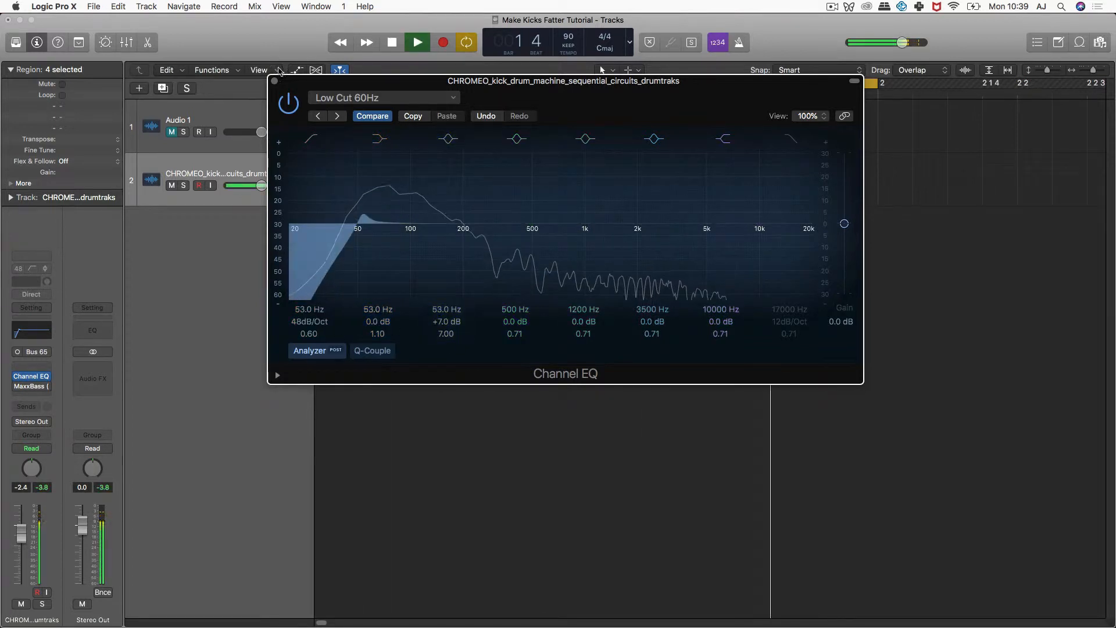
left_click(295, 110)
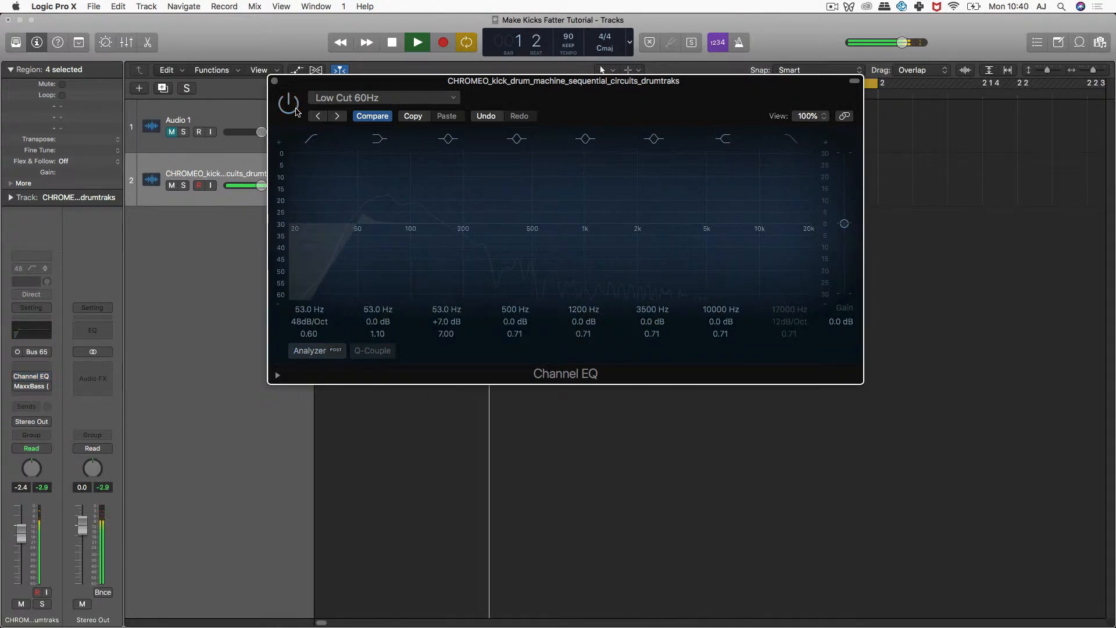
left_click(295, 111)
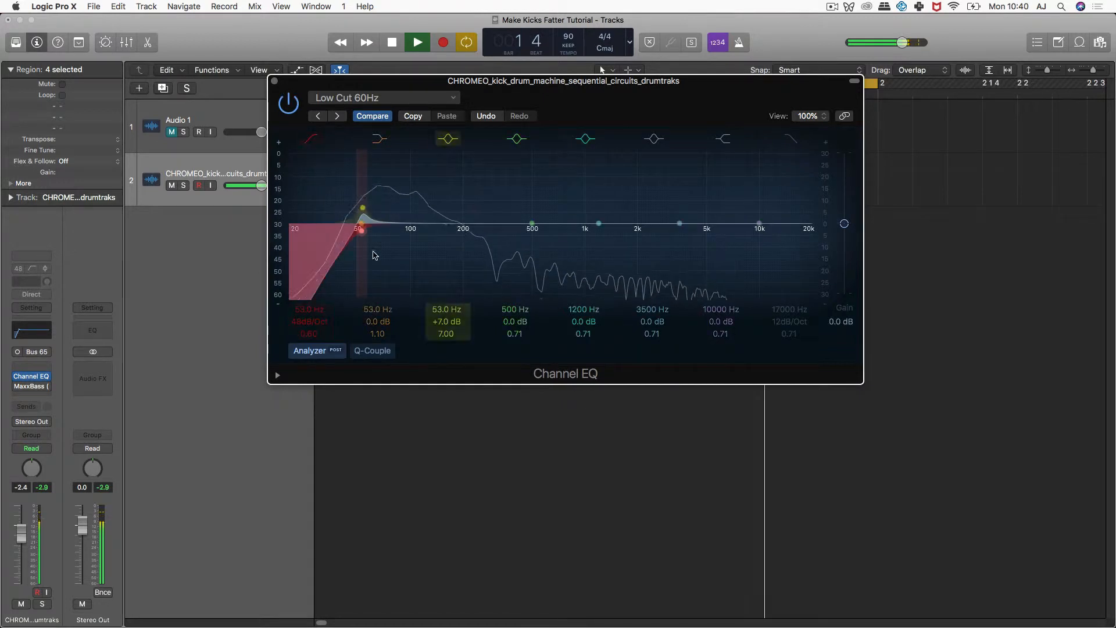
- Review Audio 1's Channel EQ curve, close both EQ windows and stop playback
left_click(226, 113)
left_click(32, 386)
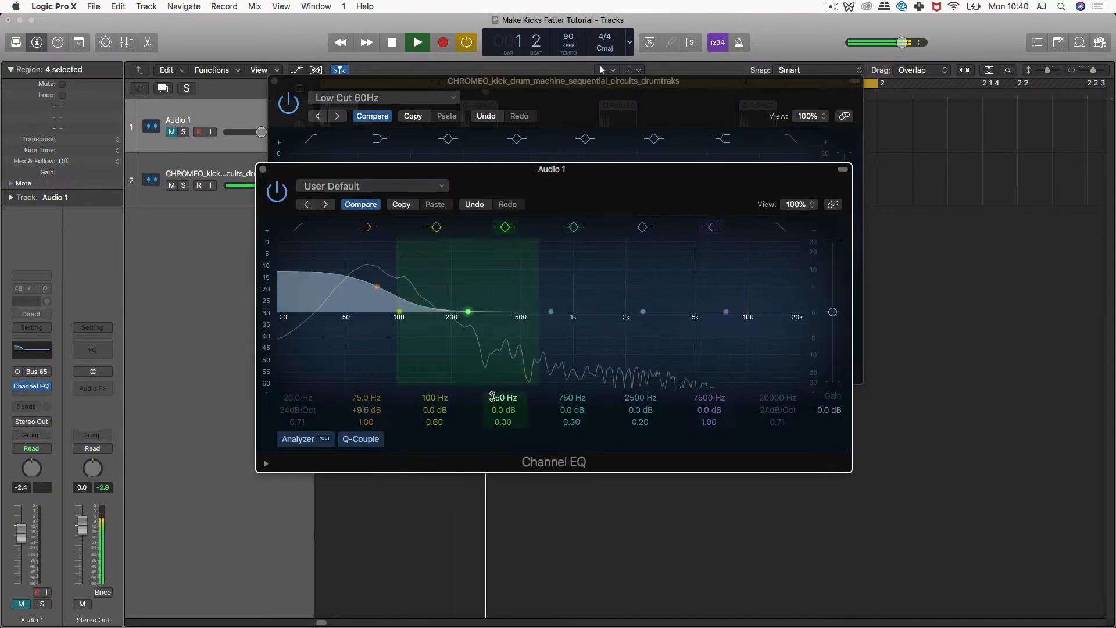
left_click(259, 167)
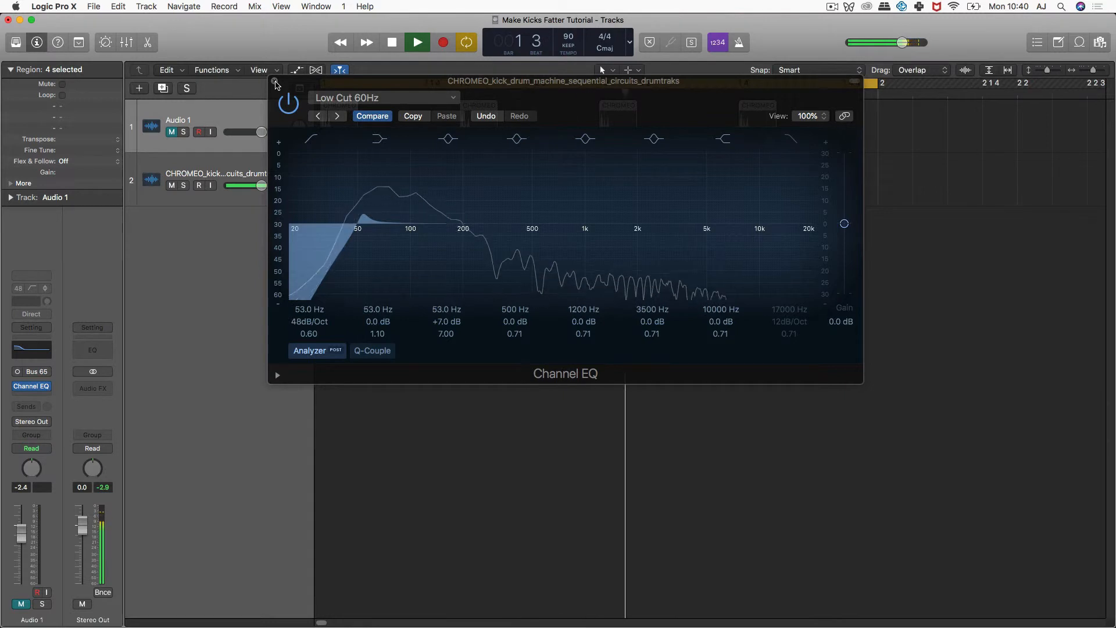
left_click(275, 82)
key("space")
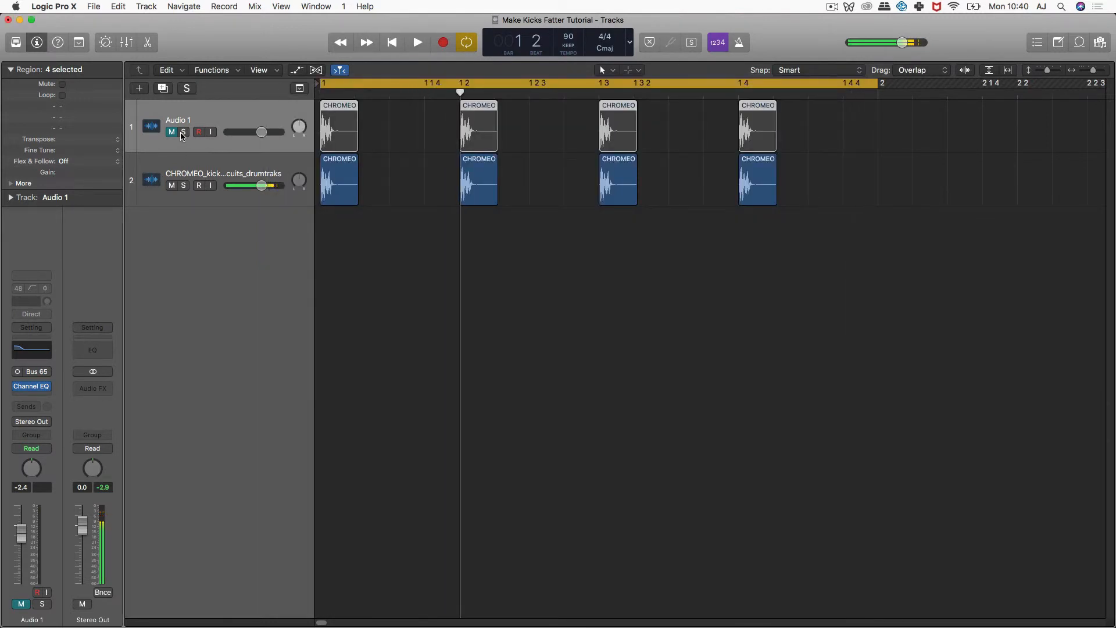
- Play the loop and alternate the exclusive solo between Audio 1 and the CHROMEO kick track to compare them
left_click(184, 132)
key("space")
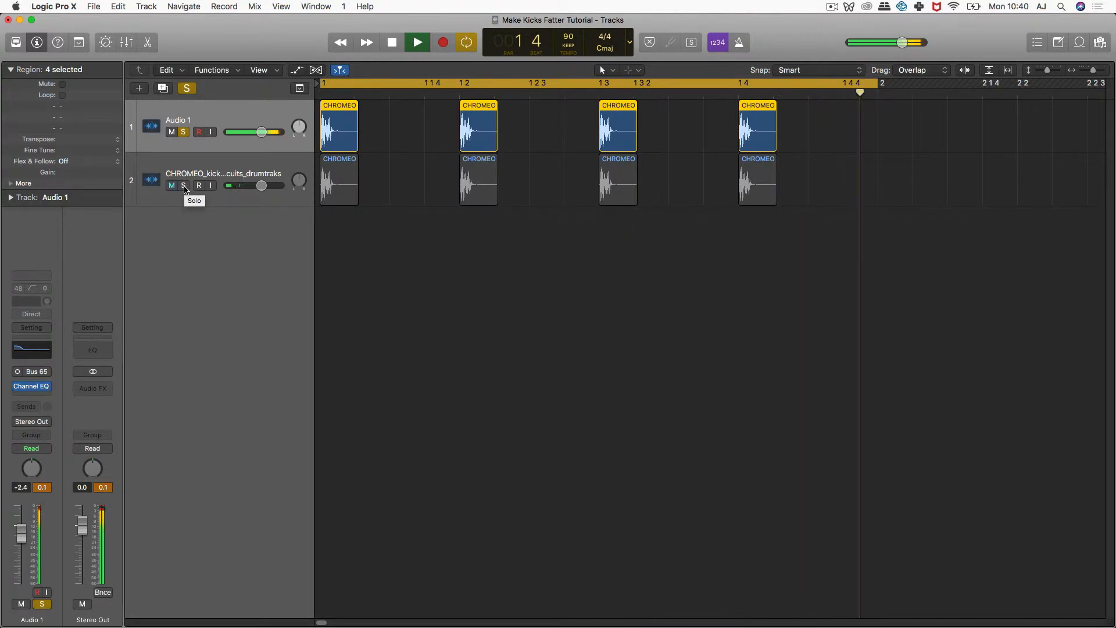
left_click(183, 186, "alt")
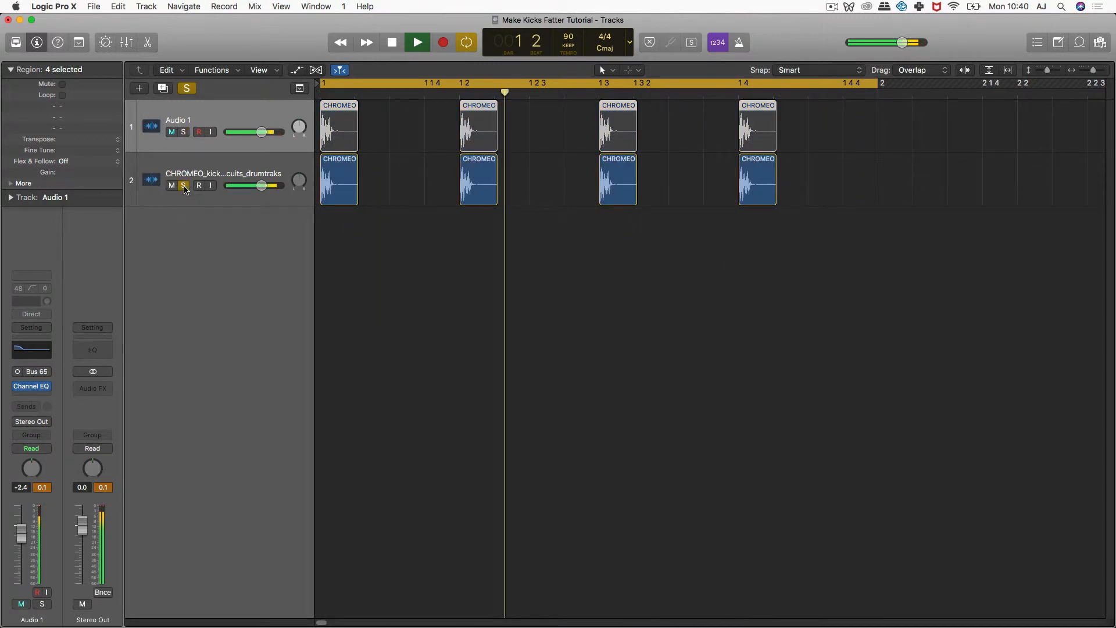
left_click(185, 132, "alt")
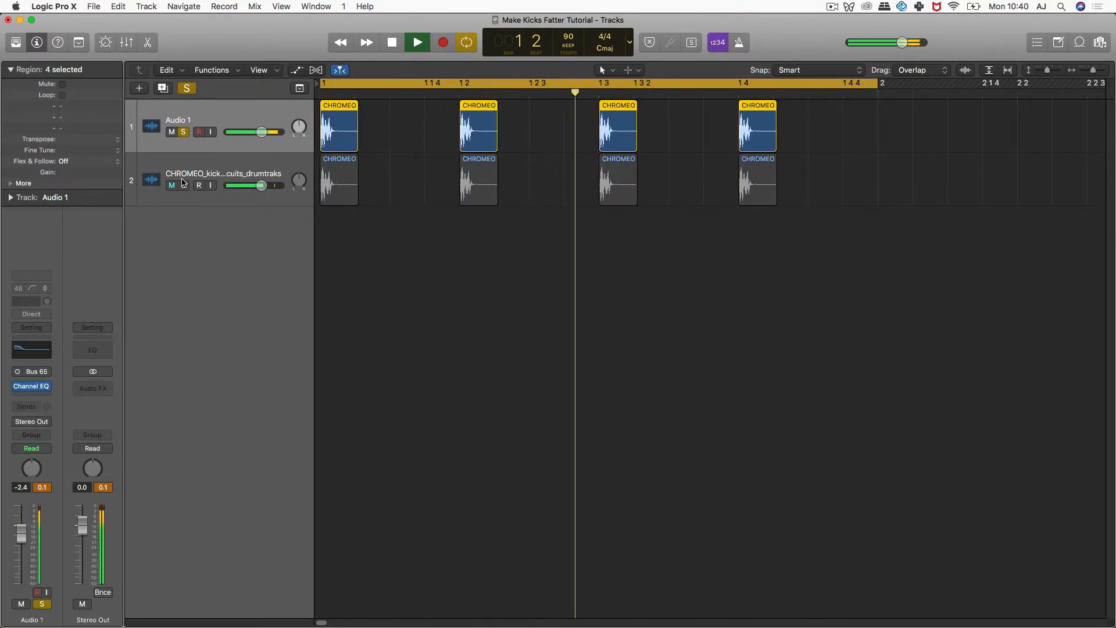
left_click(183, 186, "alt")
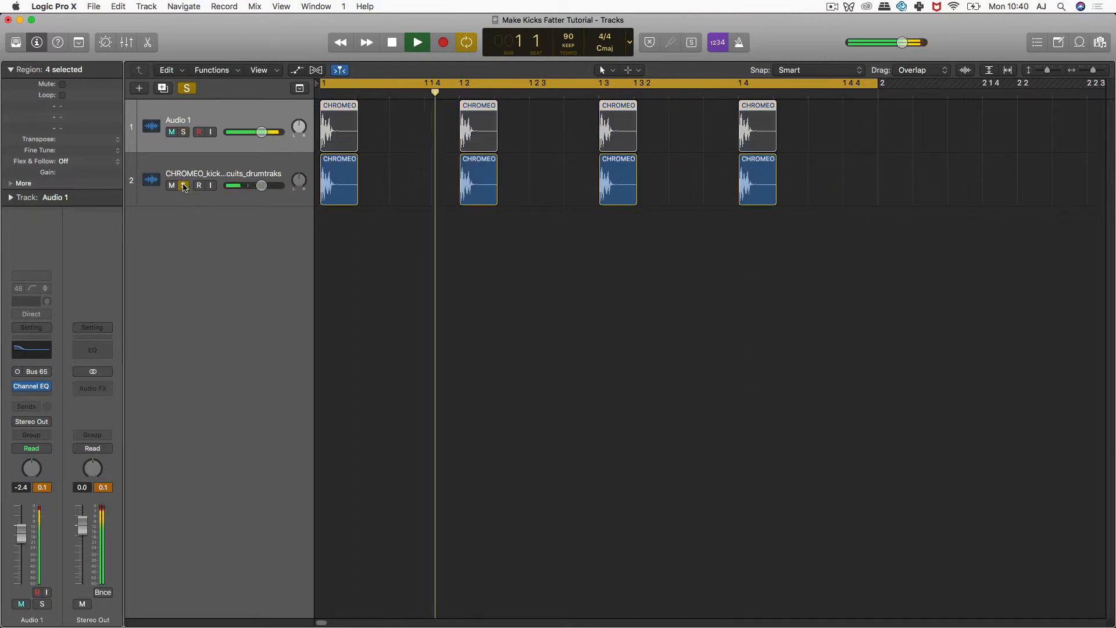
- Stop playback, and open and enable the MaxxBass plug-in on the CHROMEO kick track
left_click(232, 172)
key("space")
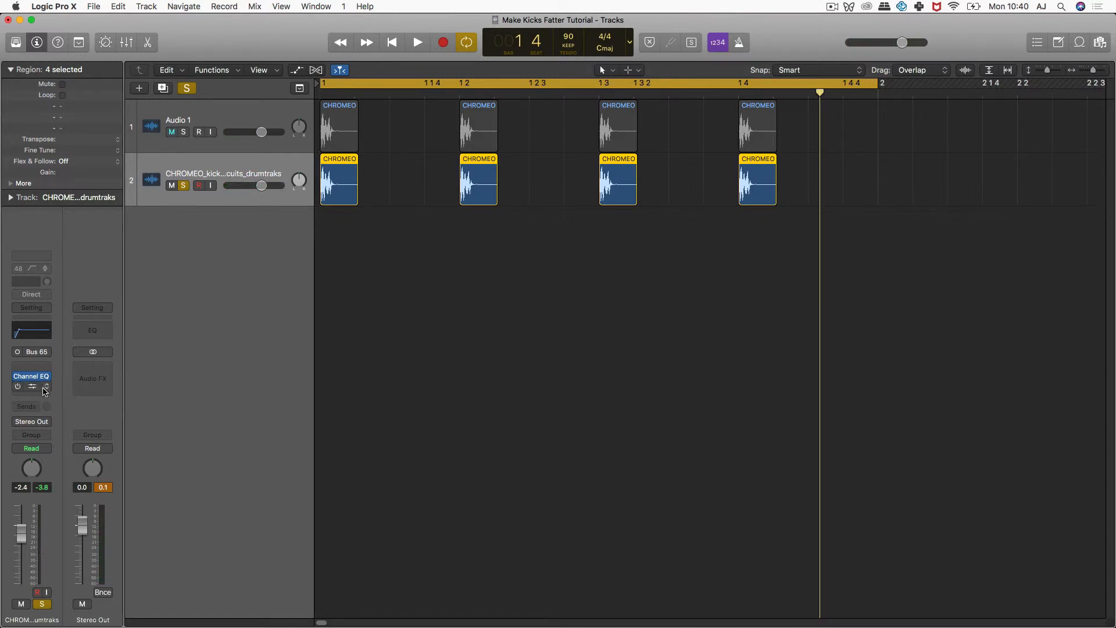
left_click(33, 389)
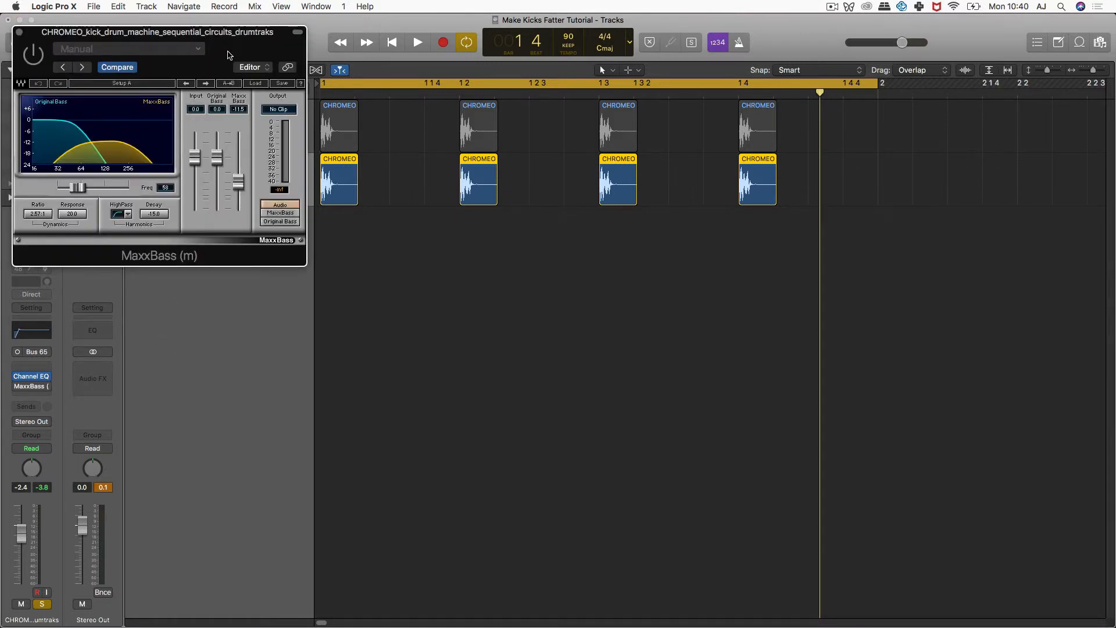
left_click_drag(229, 55, 405, 138)
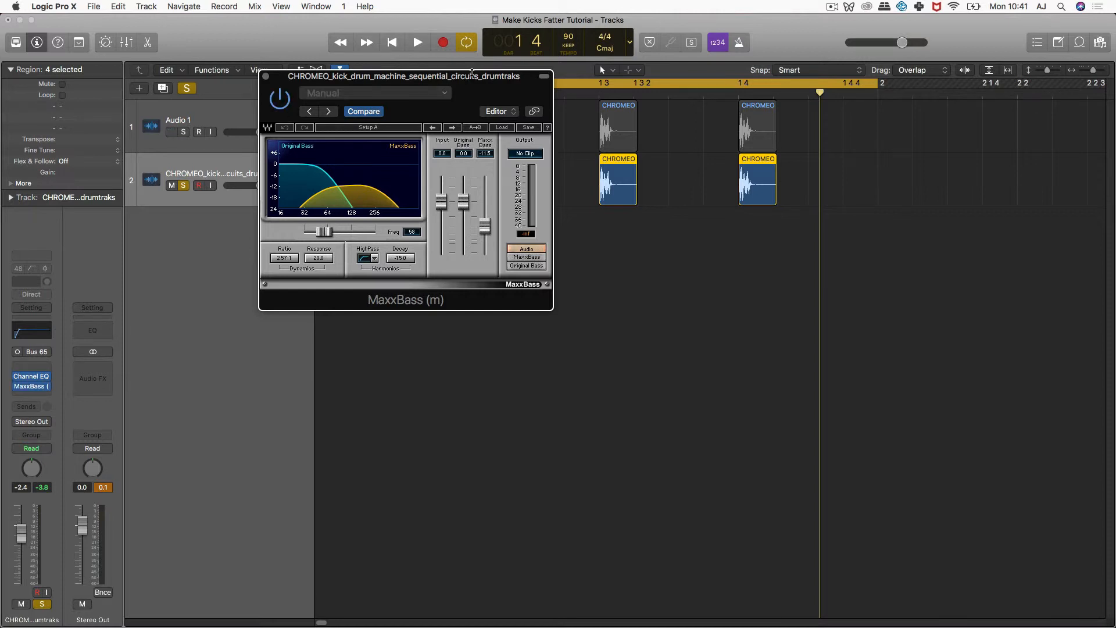
- Move the MaxxBass window below the tracks, listen to the loop through the plug-in, and close its window
left_click_drag(471, 73, 594, 217)
key("space")
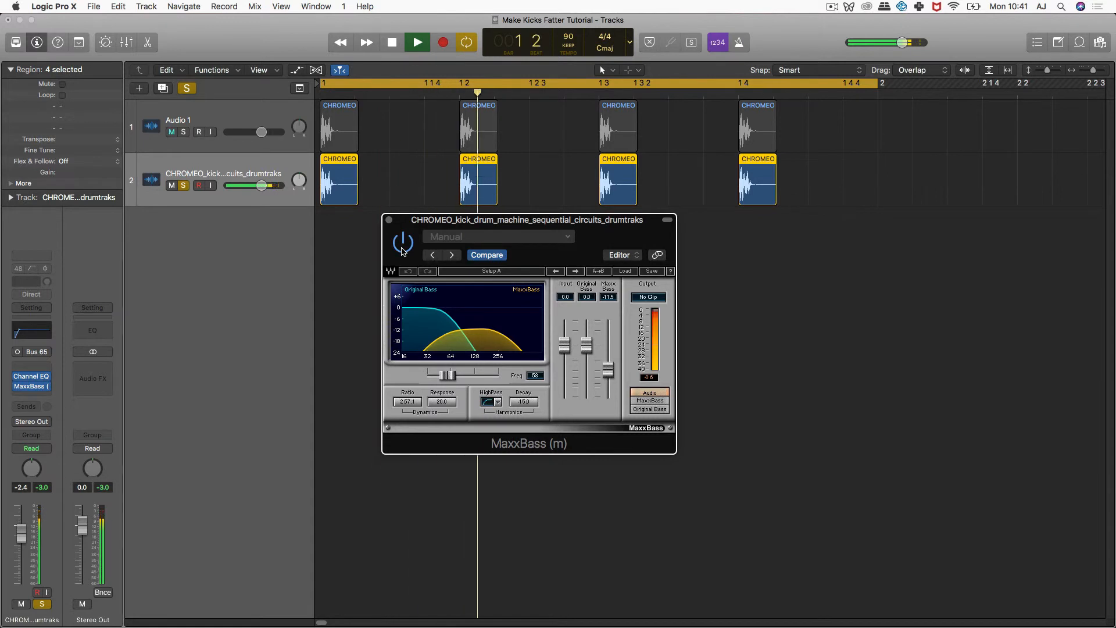
key("space")
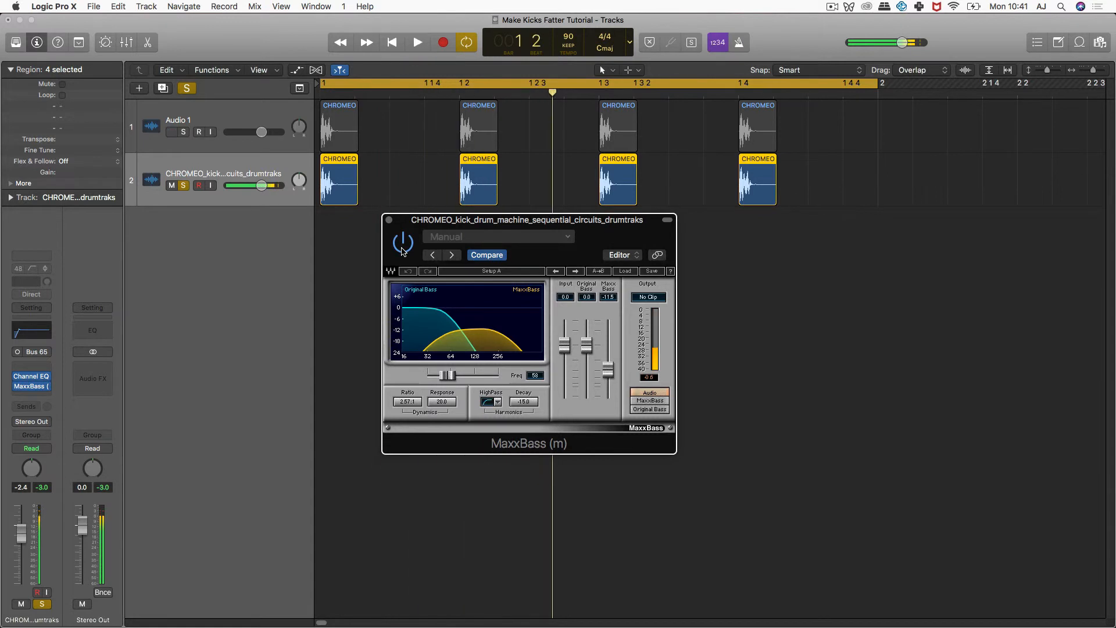
left_click(389, 220)
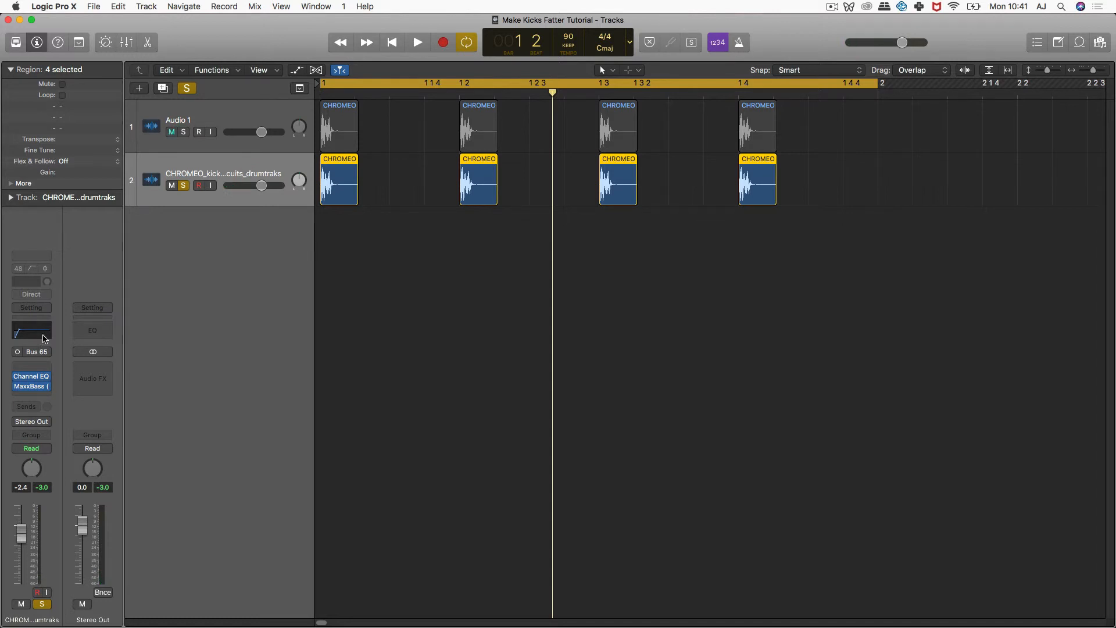
- Compare the loop with the CHROMEO kick track's Channel EQ and MaxxBass bypassed and active, leaving both enabled and playback stopped
left_click(16, 376)
left_click(18, 387)
key("space")
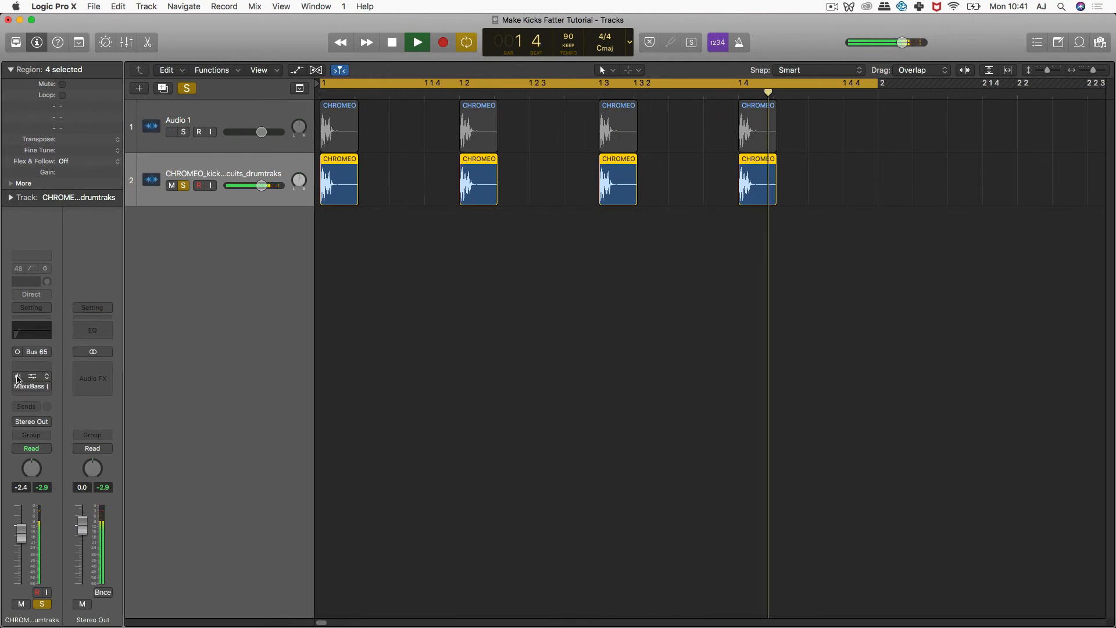
key("space")
left_click(17, 377)
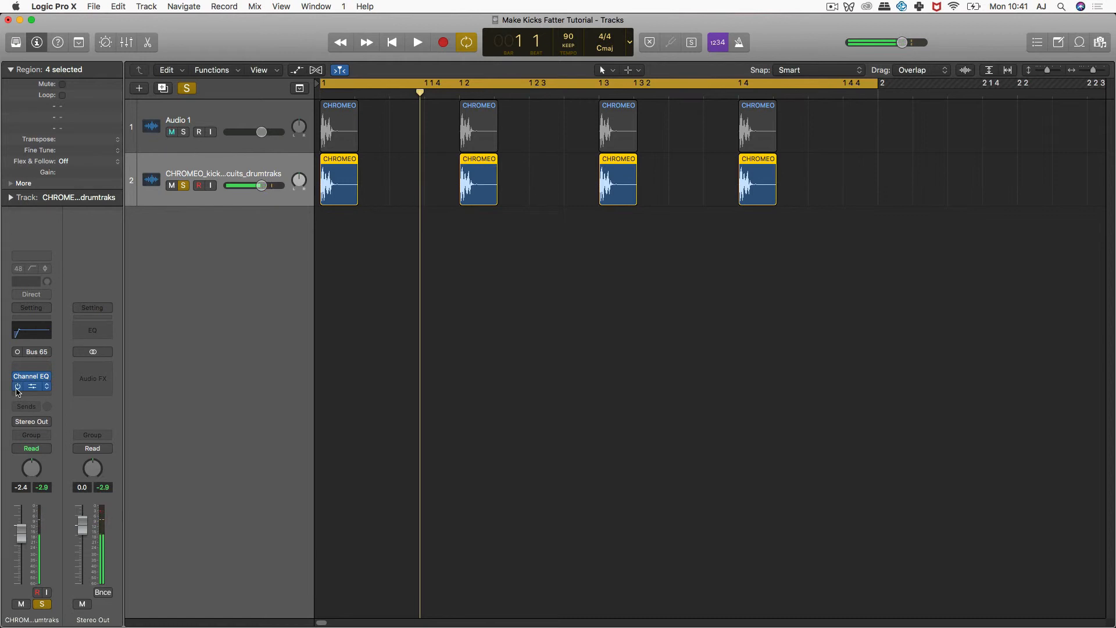
key("space")
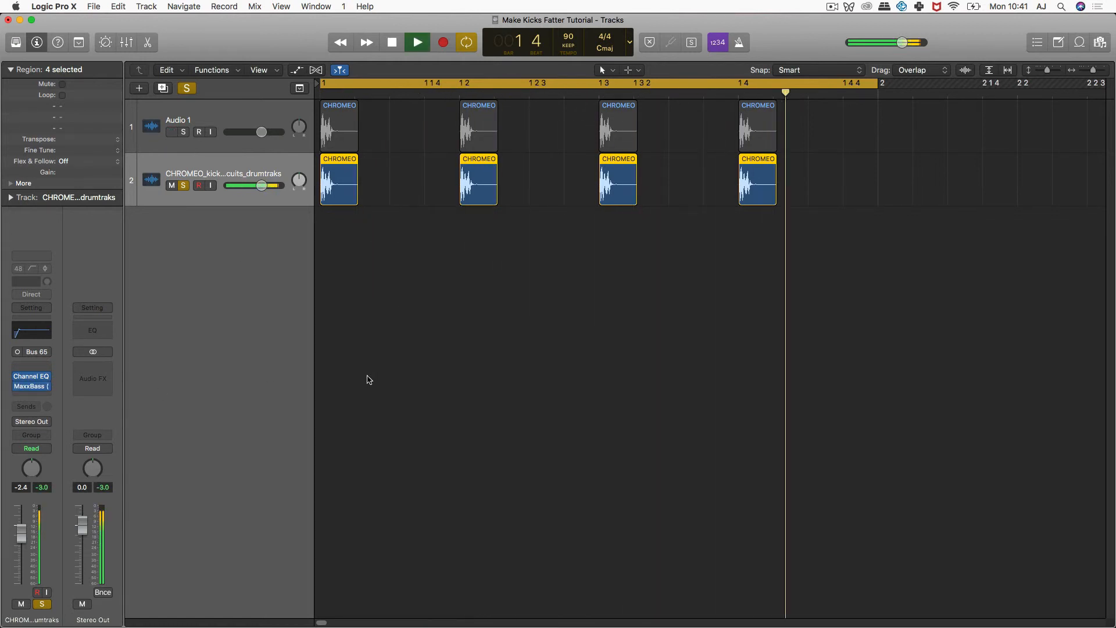
key("space")
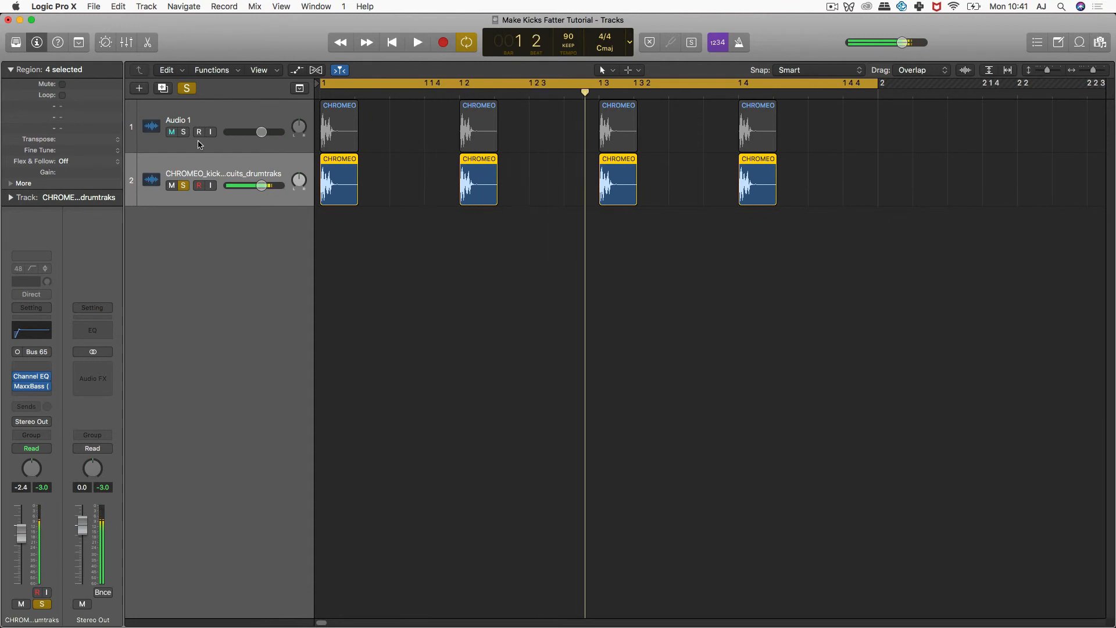
- Compare Audio 1 with the processed CHROMEO kick track by switching the solo during playback, then stop and reset the Stereo Out peak display
left_click(182, 132)
left_click(185, 185)
key("space")
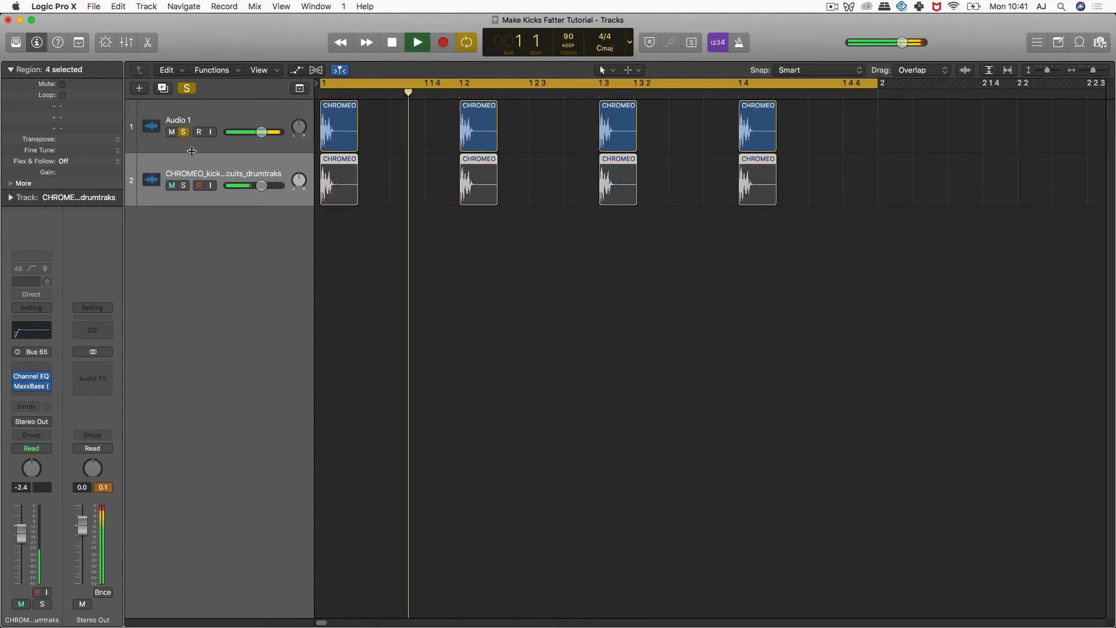
left_click(184, 185, "alt")
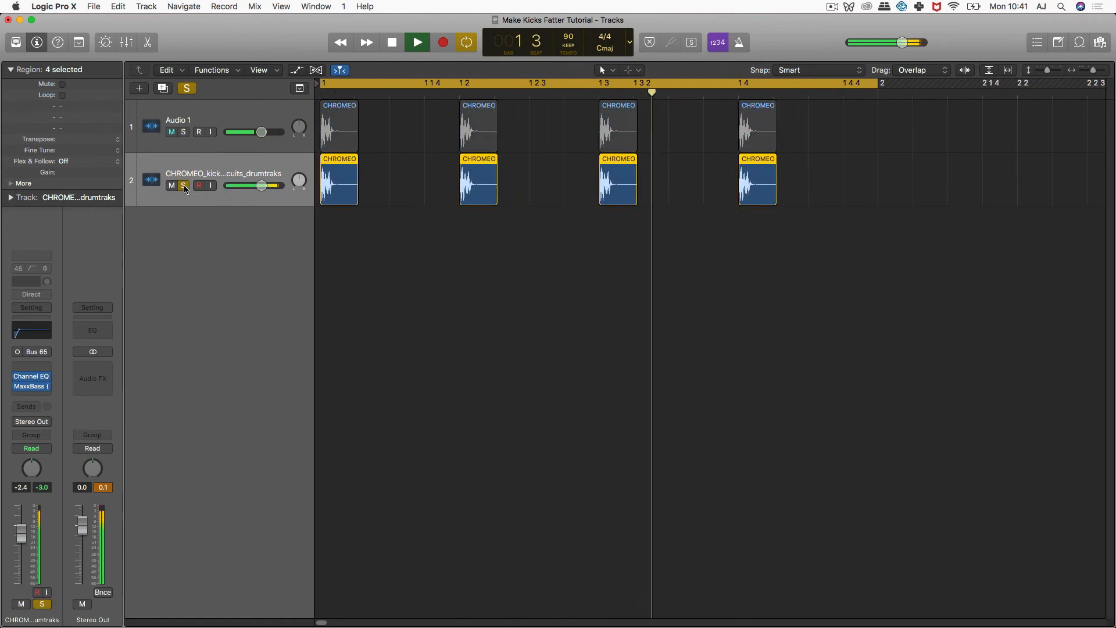
key("space")
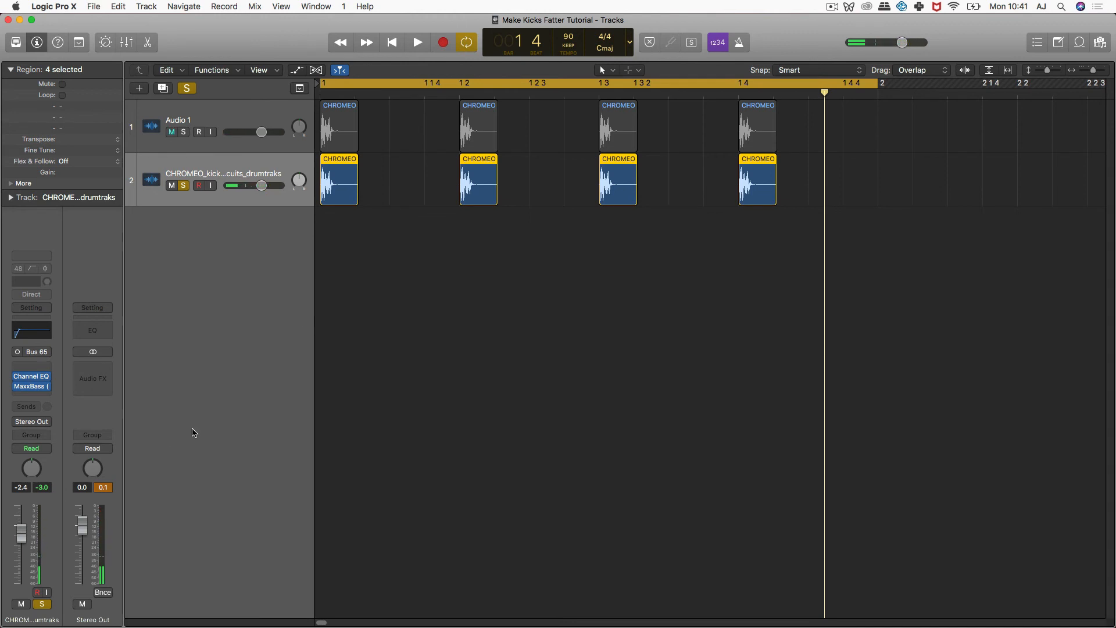
left_click(110, 487)
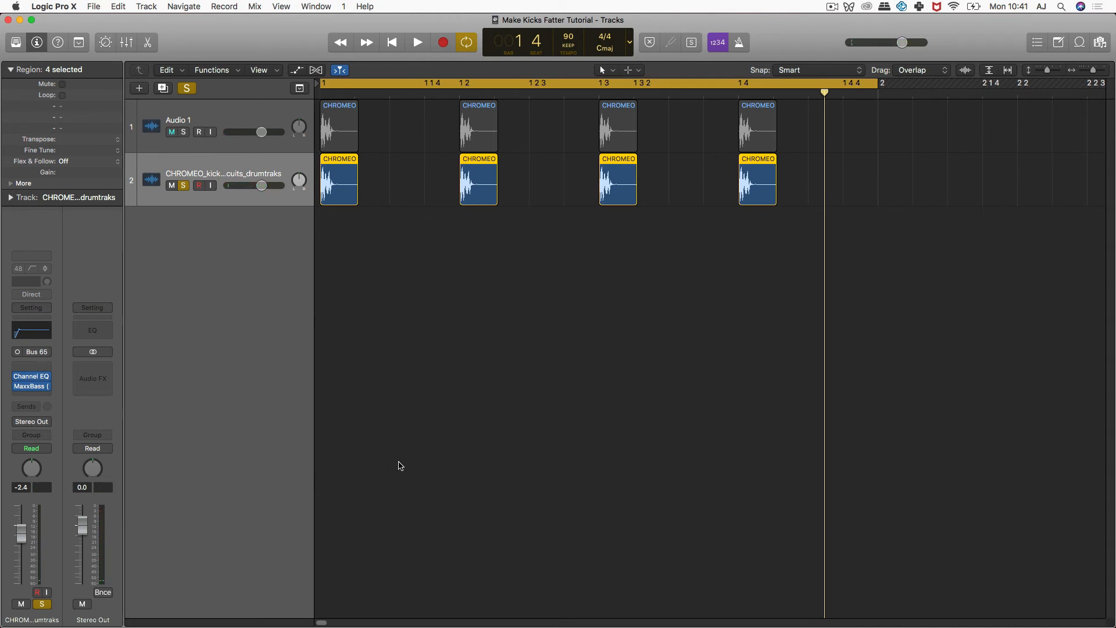